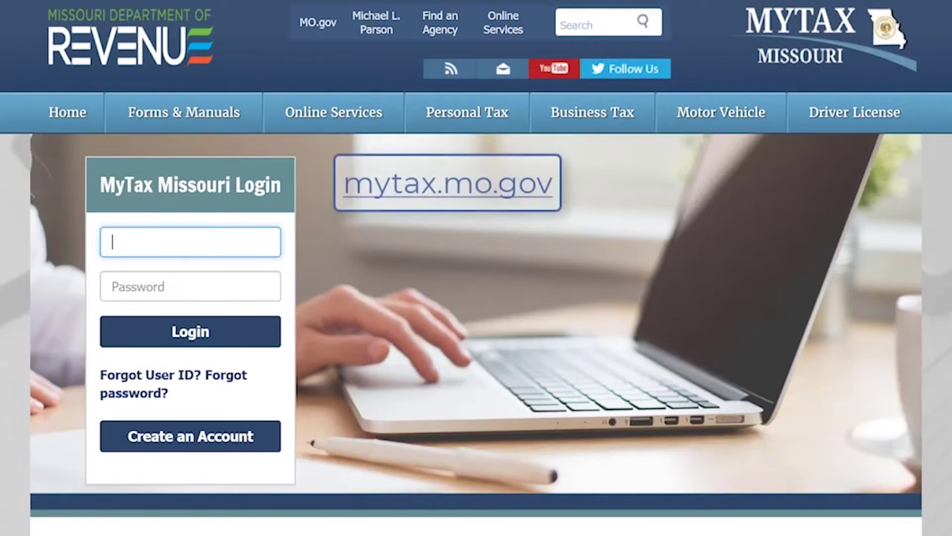
Step: Log in to MyTax Missouri with the account's user ID and password
{"action": "type", "text": "U"}
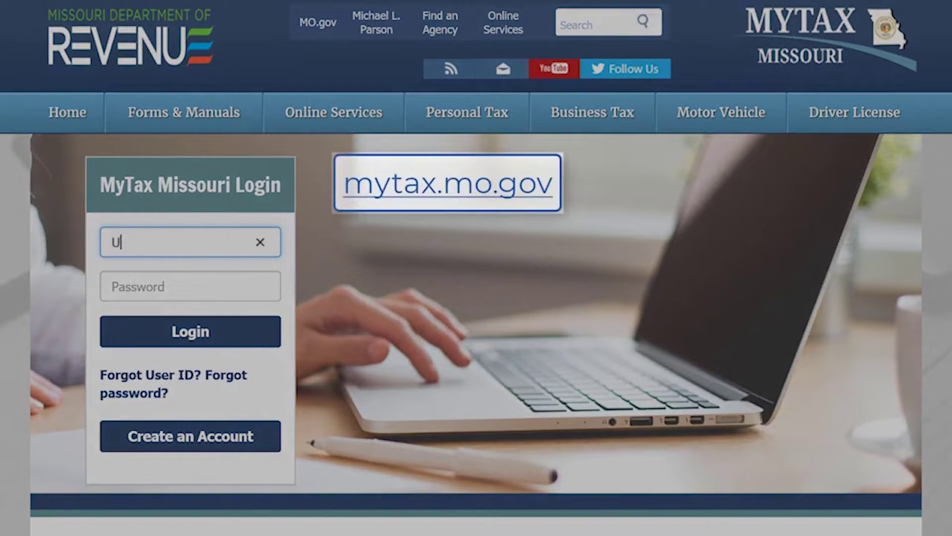
{"action": "type", "text": "serID01"}
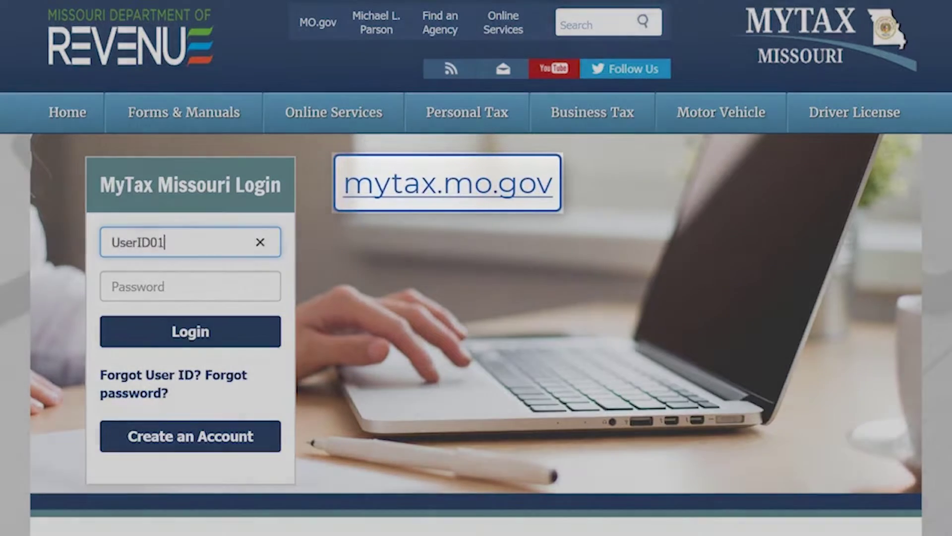
{"action": "left_click", "coordinate": [190, 286]}
{"action": "type", "text": "********"}
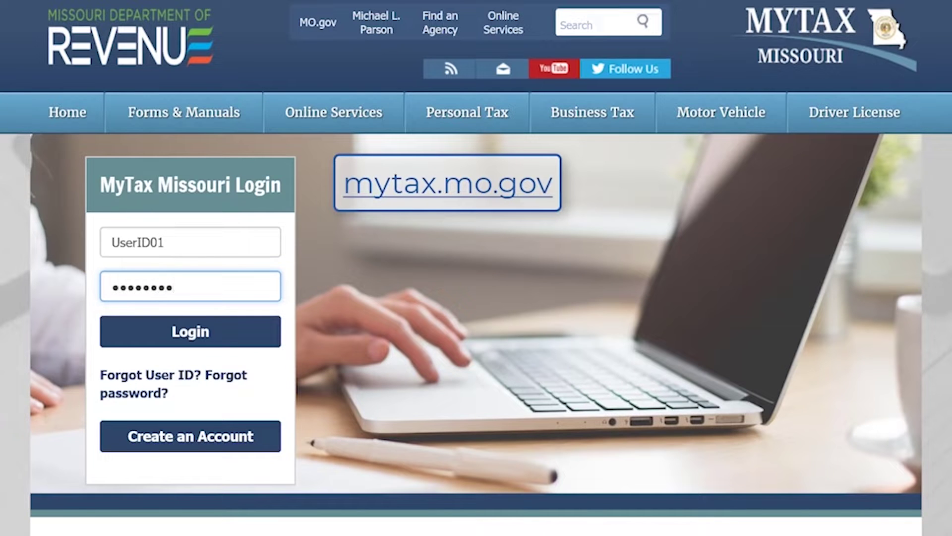
{"action": "left_click", "coordinate": [241, 346]}
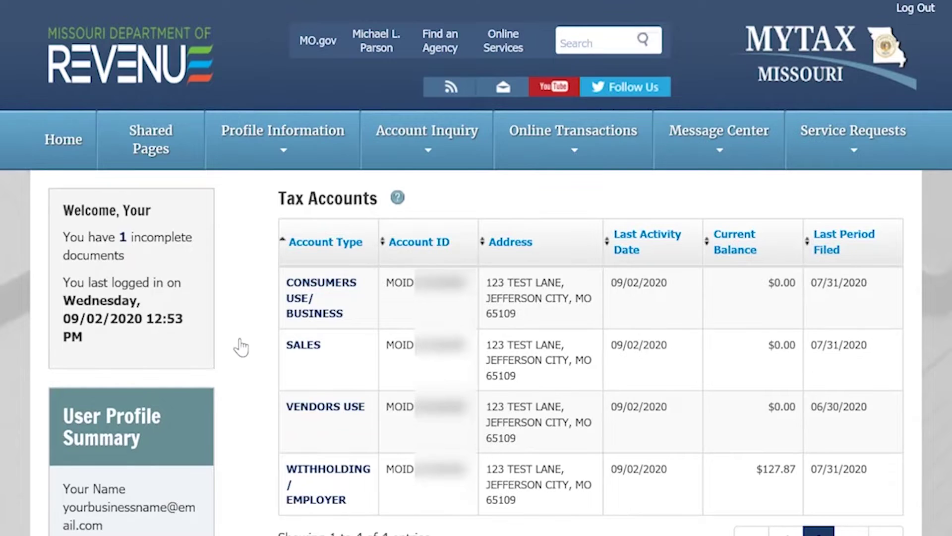
Step: Choose Download a Business Tax Return Template from the Online Transactions menu
{"action": "left_click", "coordinate": [551, 163]}
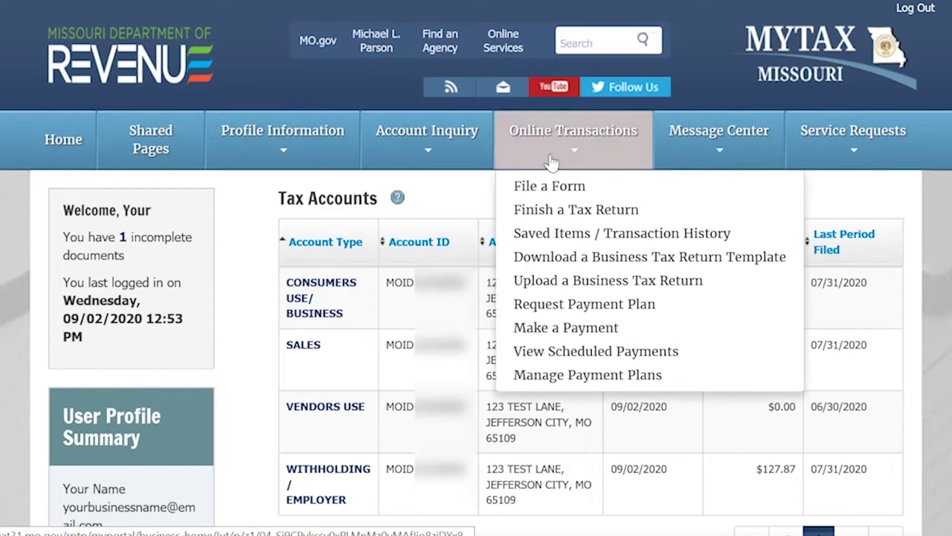
{"action": "left_click", "coordinate": [581, 258]}
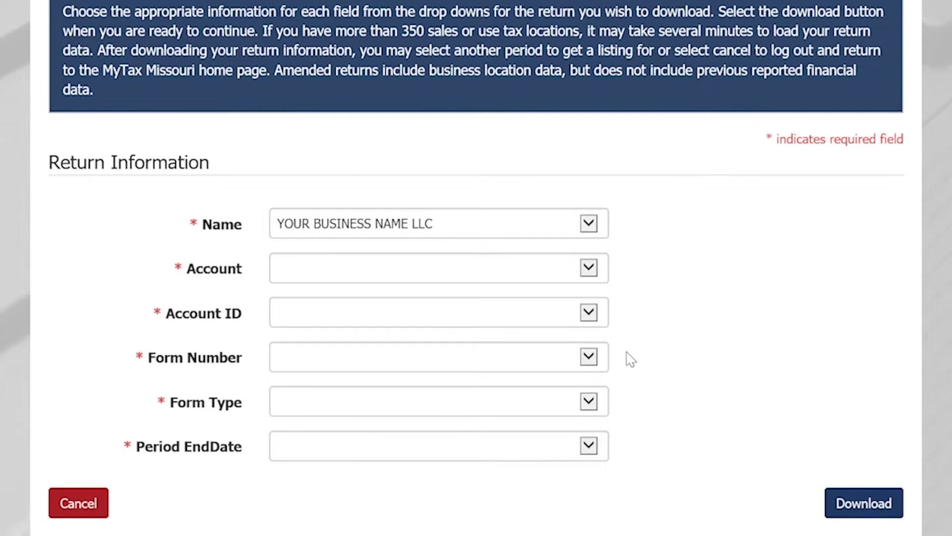
Step: Download the SALES Original Return template for the 08/01/2020 - 08/31/2020 period
{"action": "left_click", "coordinate": [590, 269]}
{"action": "left_click", "coordinate": [587, 304]}
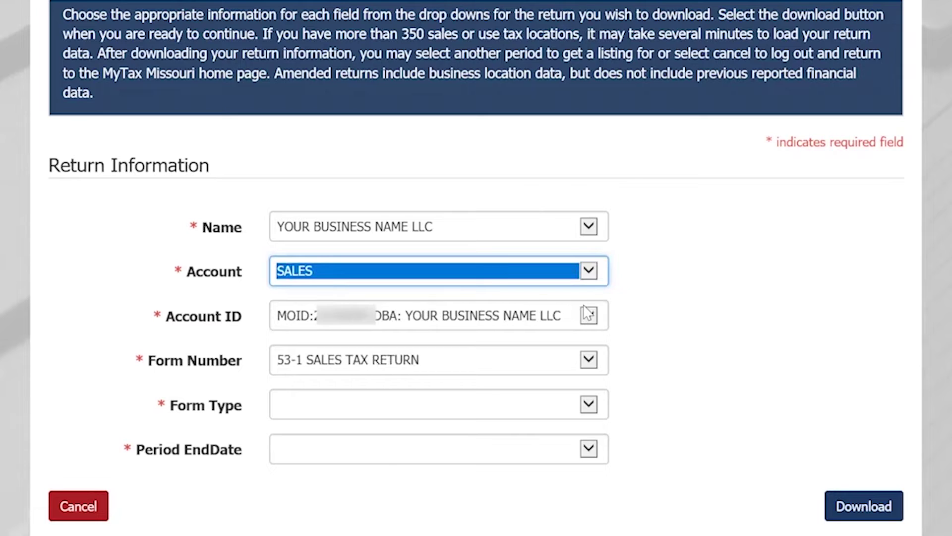
{"action": "scroll", "coordinate": [765, 368], "scroll_direction": "down", "scroll_amount": 1}
{"action": "left_click", "coordinate": [594, 372]}
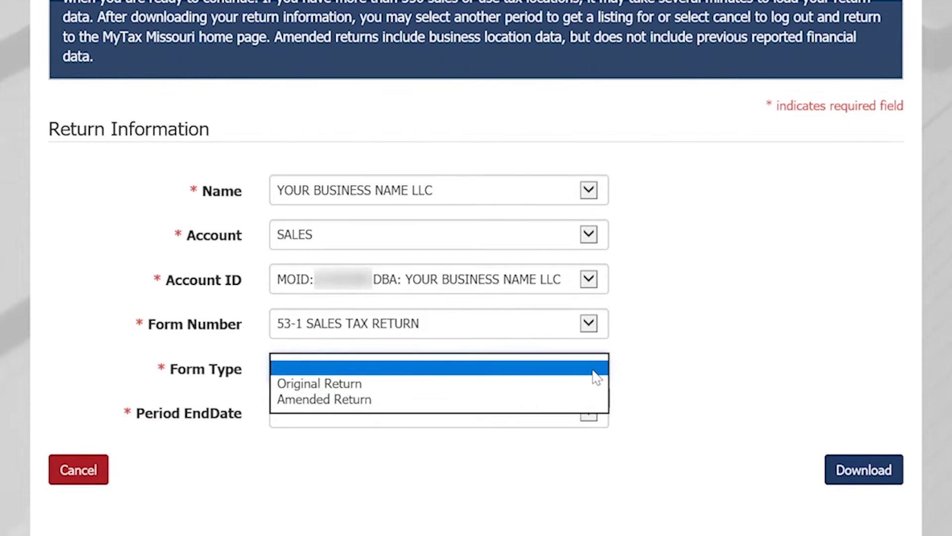
{"action": "left_click", "coordinate": [593, 384]}
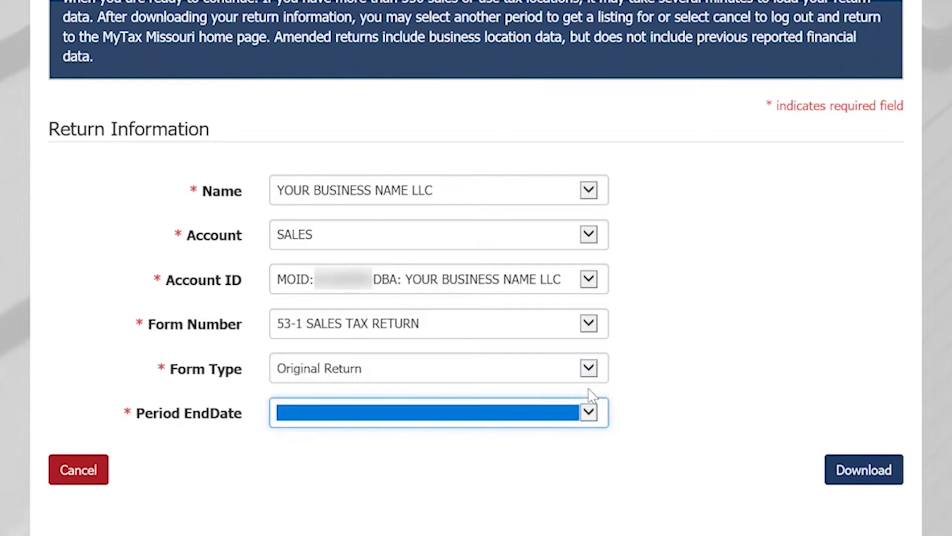
{"action": "left_click", "coordinate": [590, 414]}
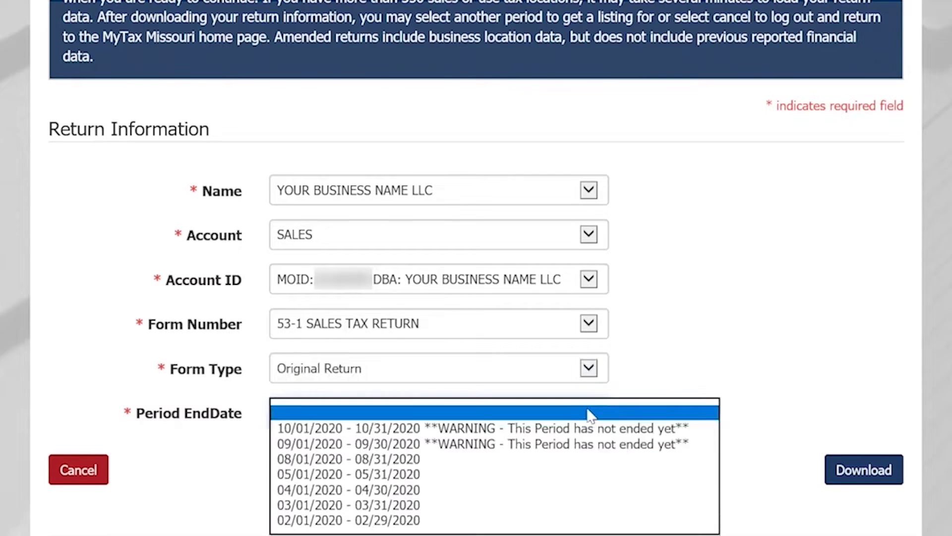
{"action": "left_click", "coordinate": [598, 459]}
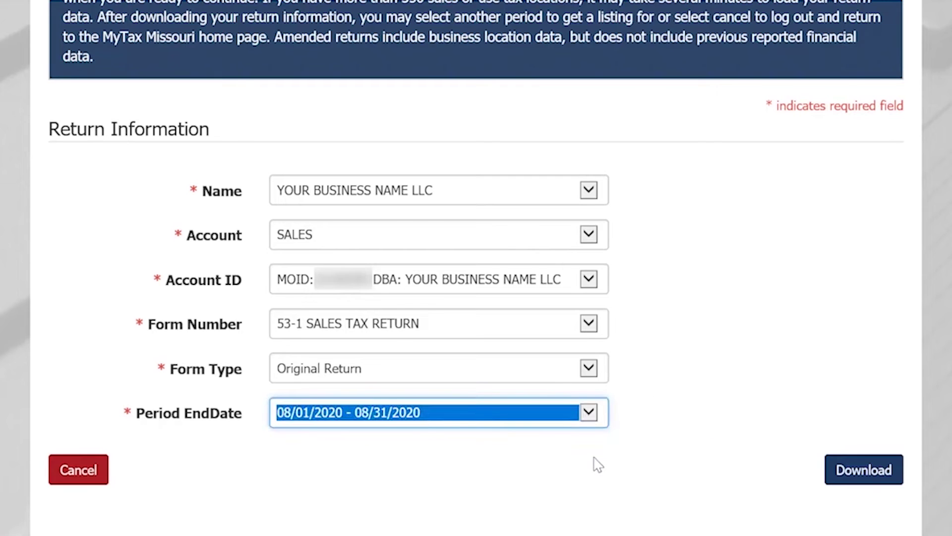
{"action": "left_click", "coordinate": [830, 471]}
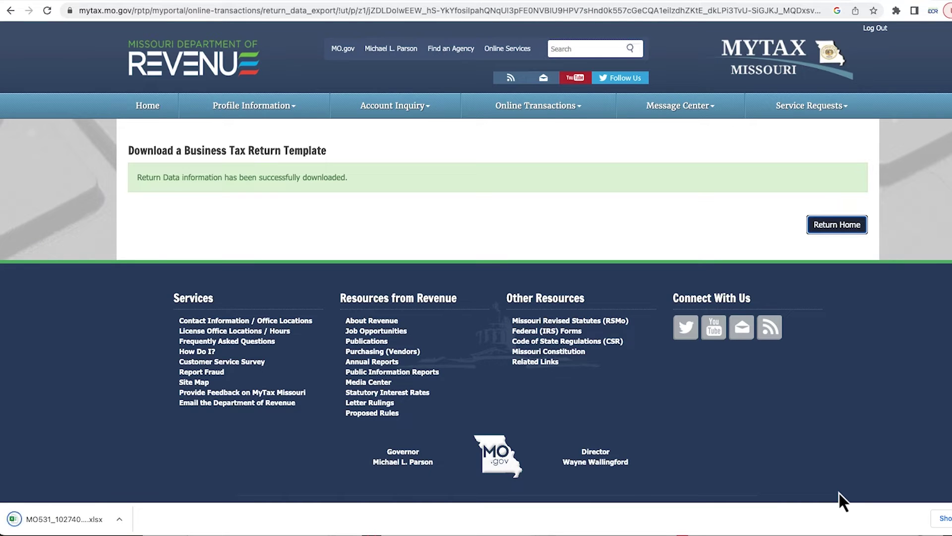
Step: Open the downloaded 53-1 workbook in Excel, enable editing, and zoom out slightly
{"action": "left_click", "coordinate": [89, 529]}
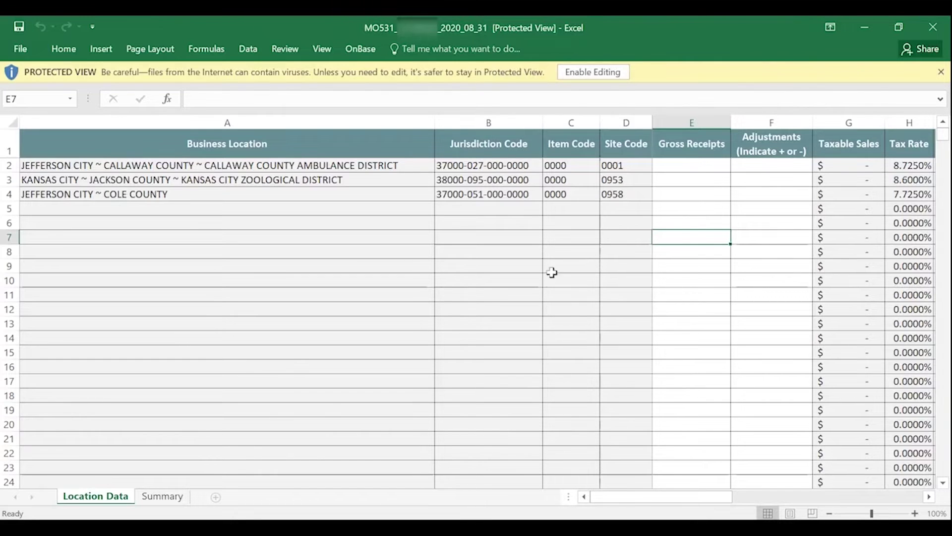
{"action": "left_click", "coordinate": [572, 76]}
{"action": "left_click", "coordinate": [829, 514]}
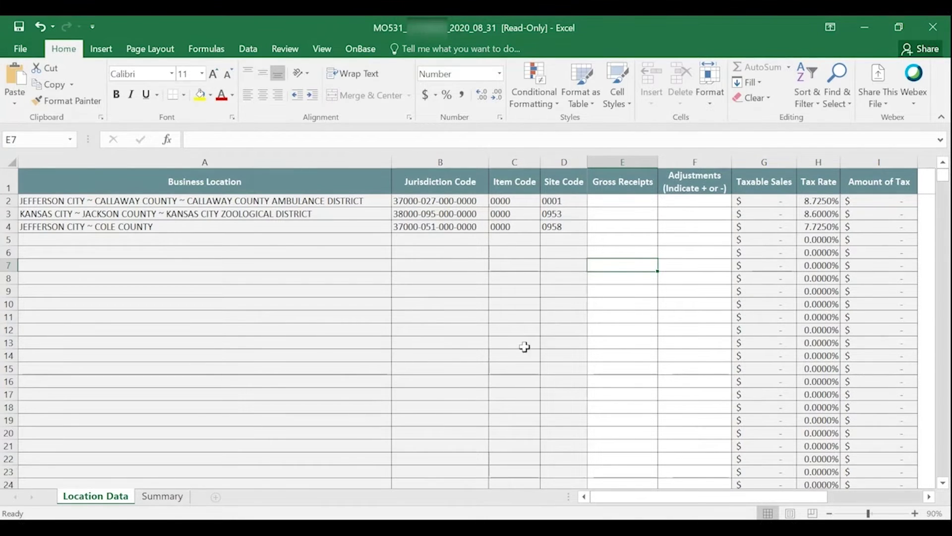
Step: Enter 1,000 gross receipts for all three locations, with adjustments of 100 and -100
{"action": "left_click", "coordinate": [625, 204]}
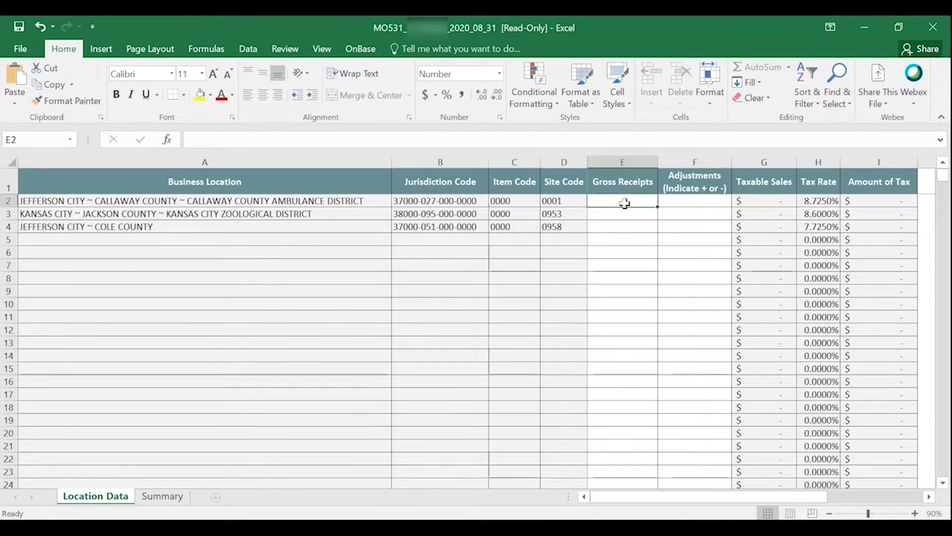
{"action": "type", "text": "1000"}
{"action": "key", "text": "Tab"}
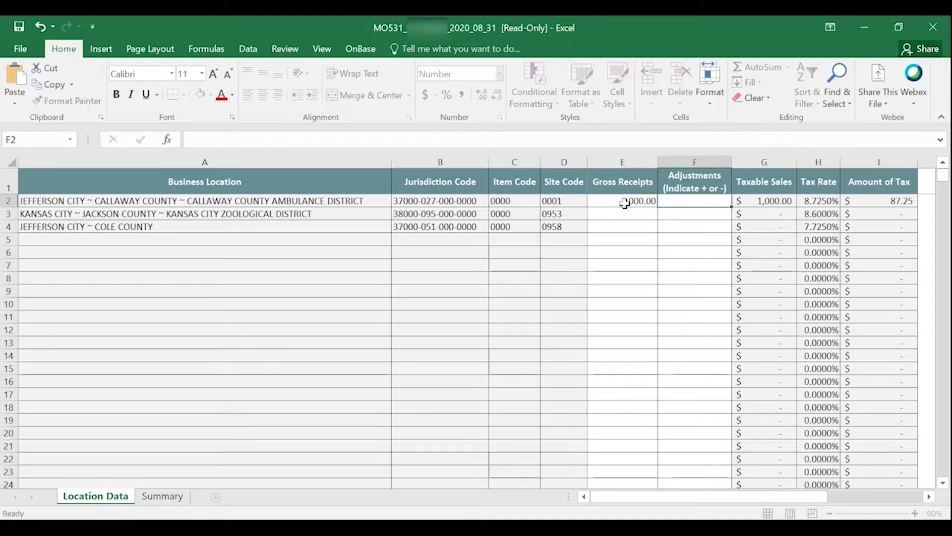
{"action": "type", "text": "100"}
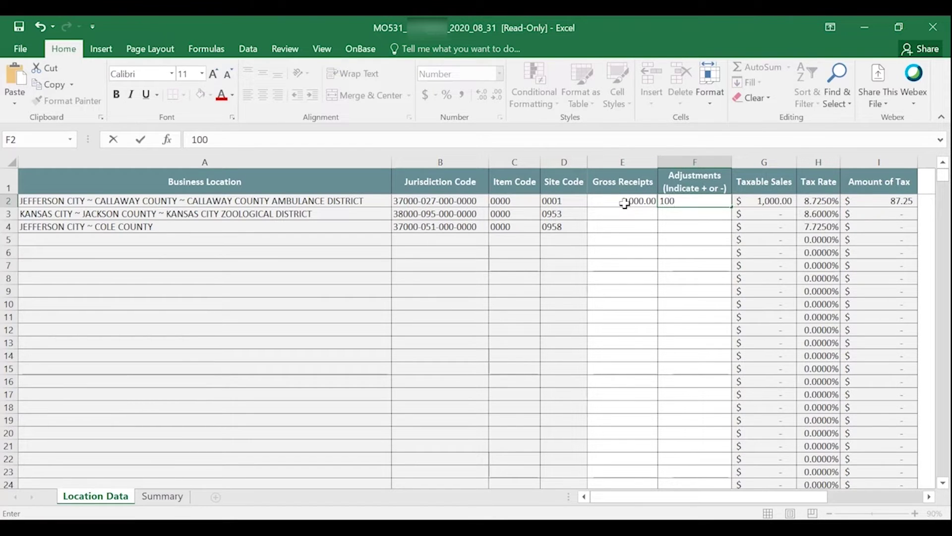
{"action": "key", "text": "Return"}
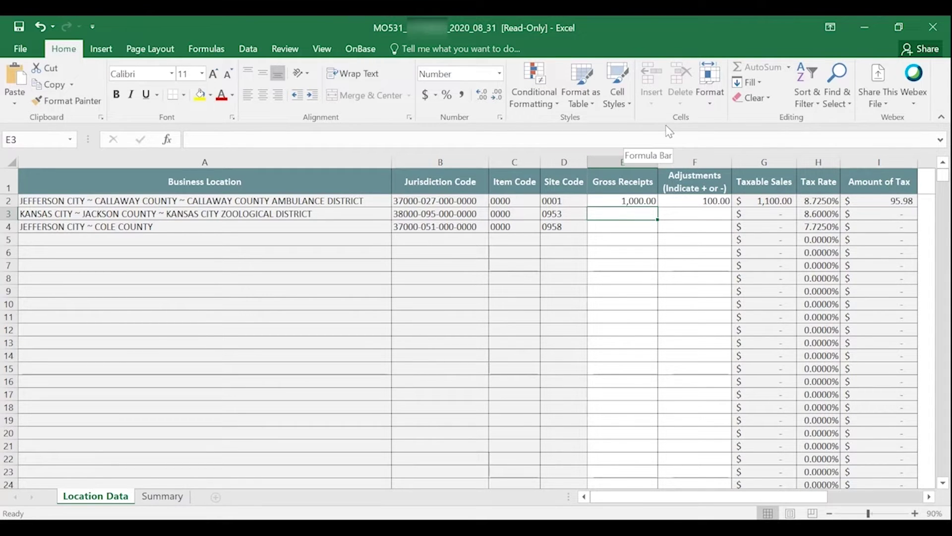
{"action": "type", "text": "1000"}
{"action": "key", "text": "Tab"}
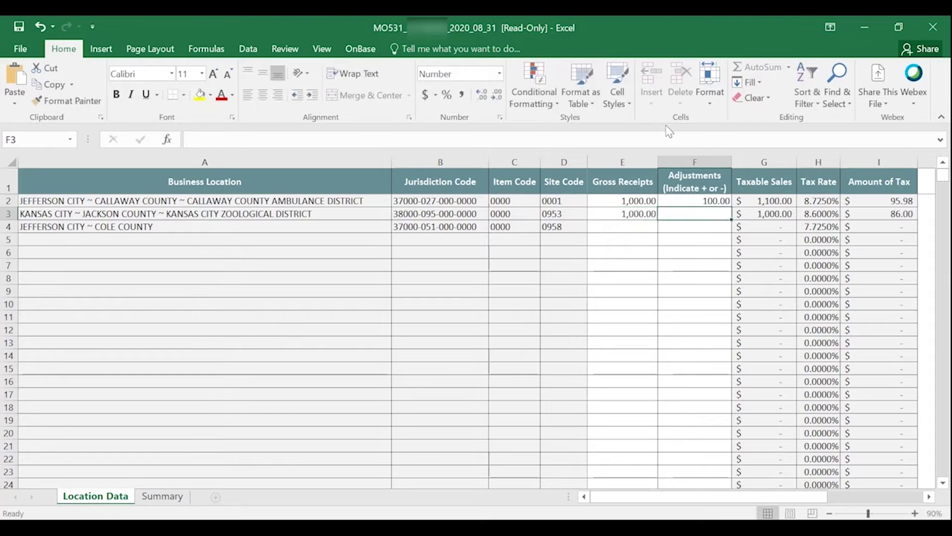
{"action": "type", "text": "-100"}
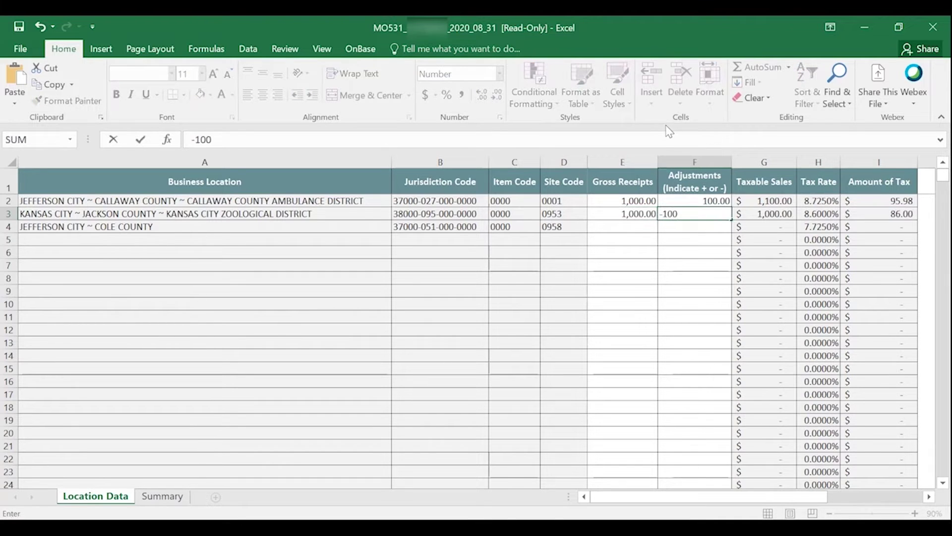
{"action": "key", "text": "Return"}
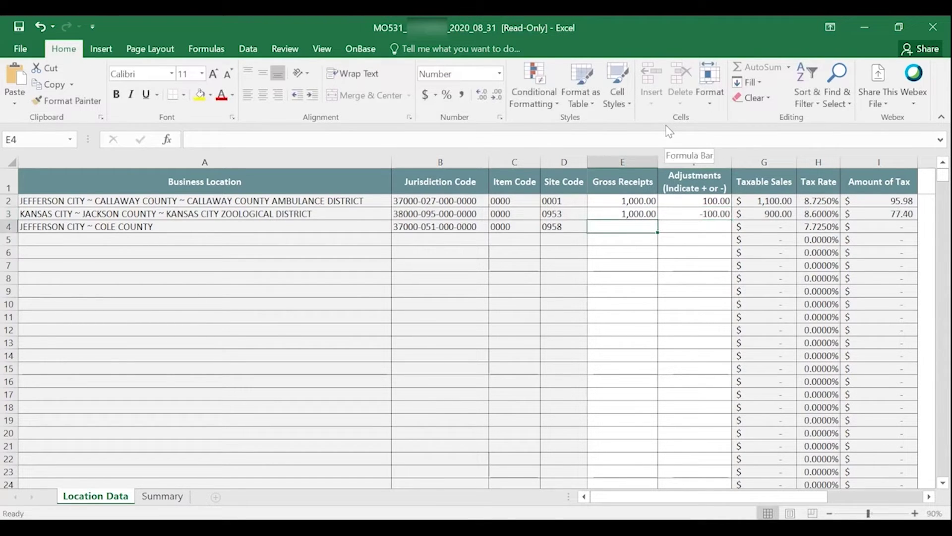
{"action": "type", "text": "1000"}
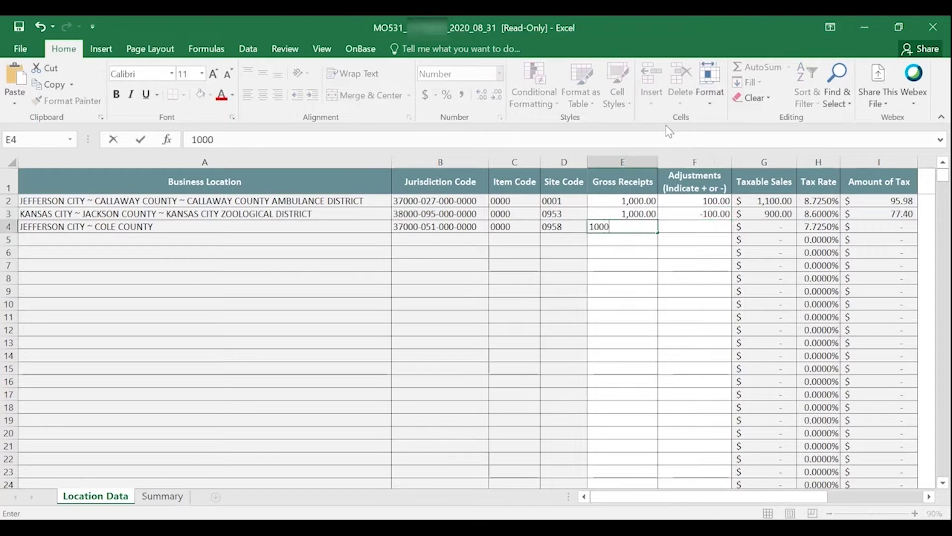
{"action": "key", "text": "Return"}
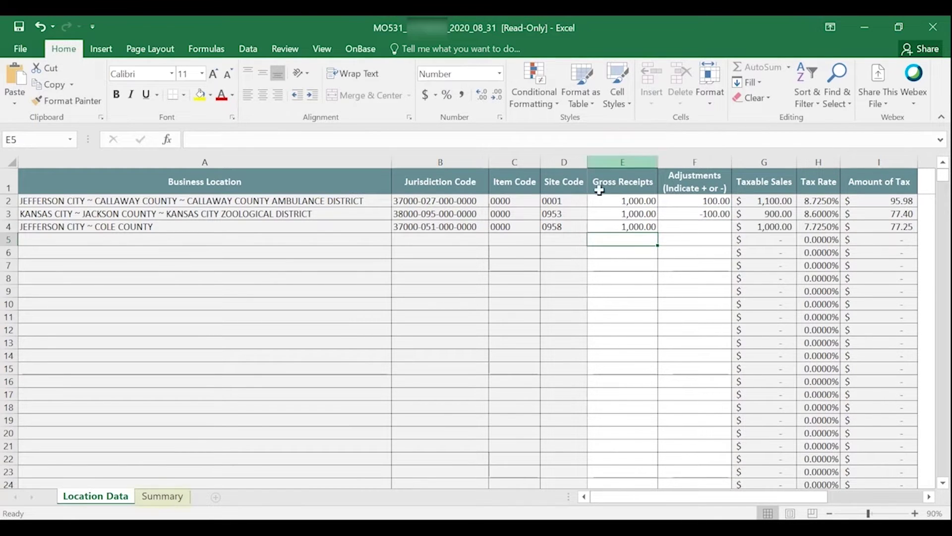
Step: Check the Summary sheet totals: 3,000.00 receipts, 250.63 tax, 245.62 to pay
{"action": "left_click", "coordinate": [162, 496]}
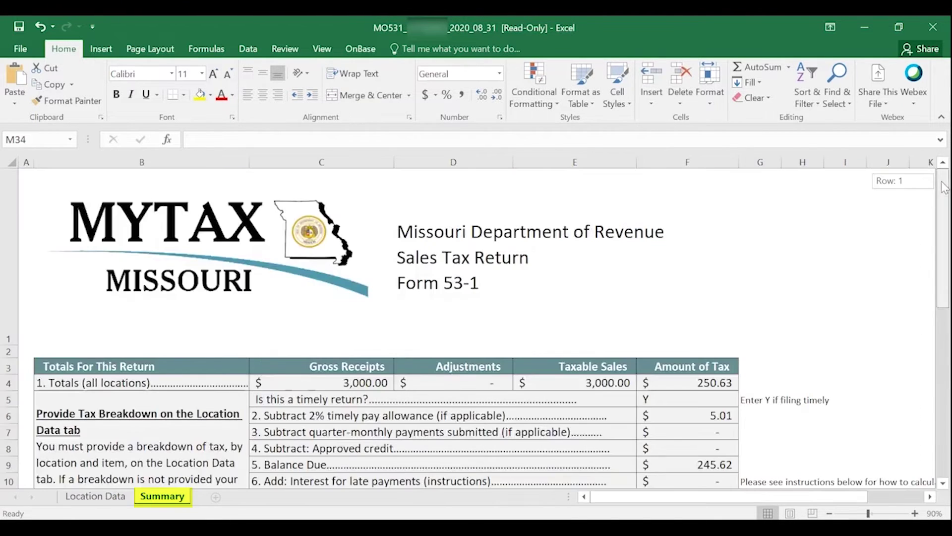
{"action": "left_click_drag", "start_coordinate": [943, 187], "coordinate": [944, 192]}
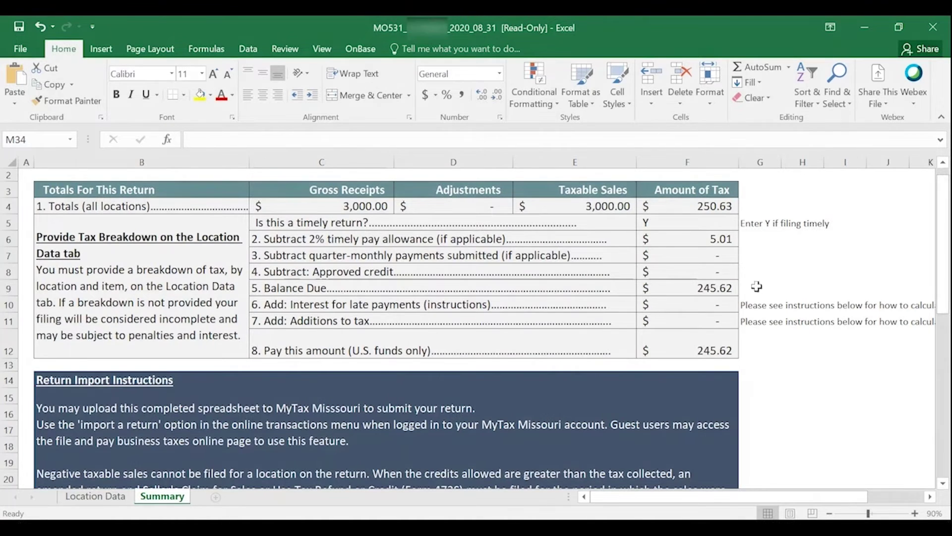
Step: Save the workbook under the default 'Copy of…' name in the Excel Upload Returns folder
{"action": "left_click", "coordinate": [19, 49]}
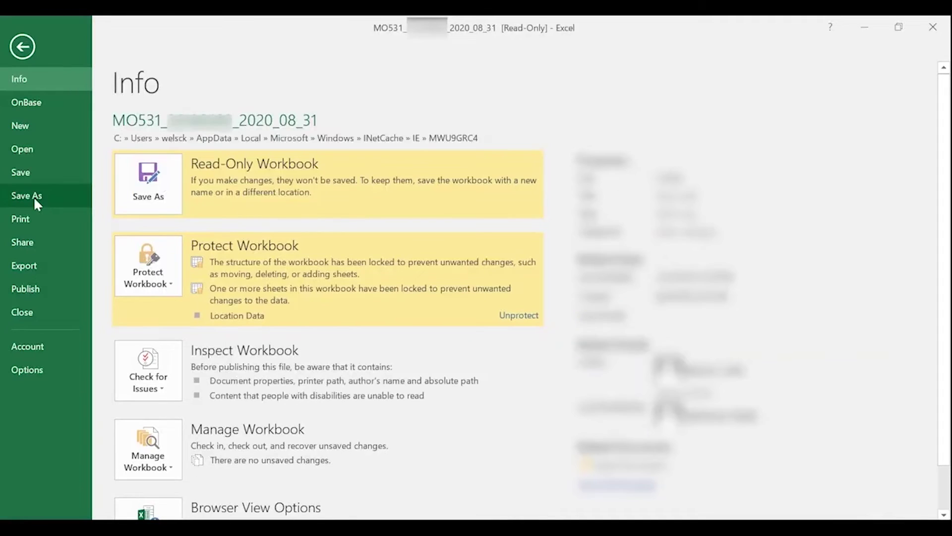
{"action": "left_click", "coordinate": [34, 195]}
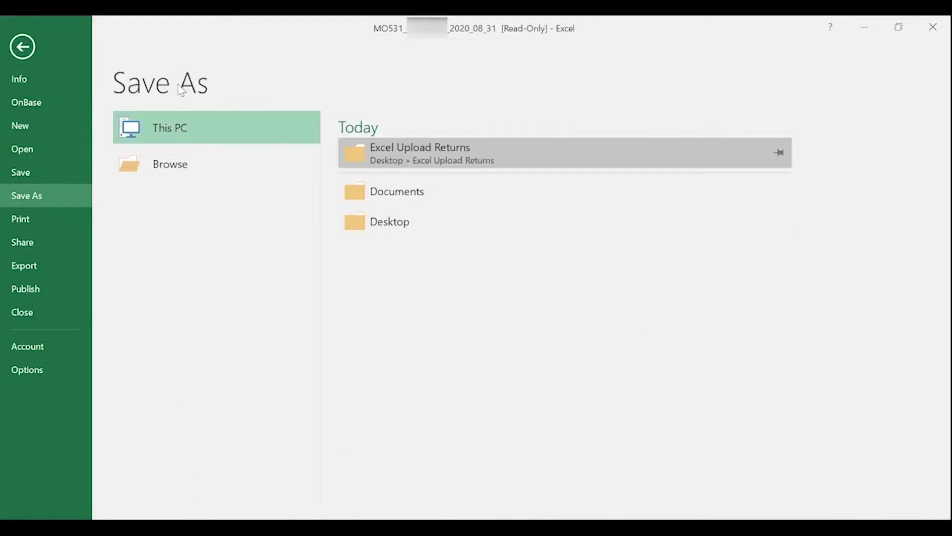
{"action": "left_click", "coordinate": [416, 154]}
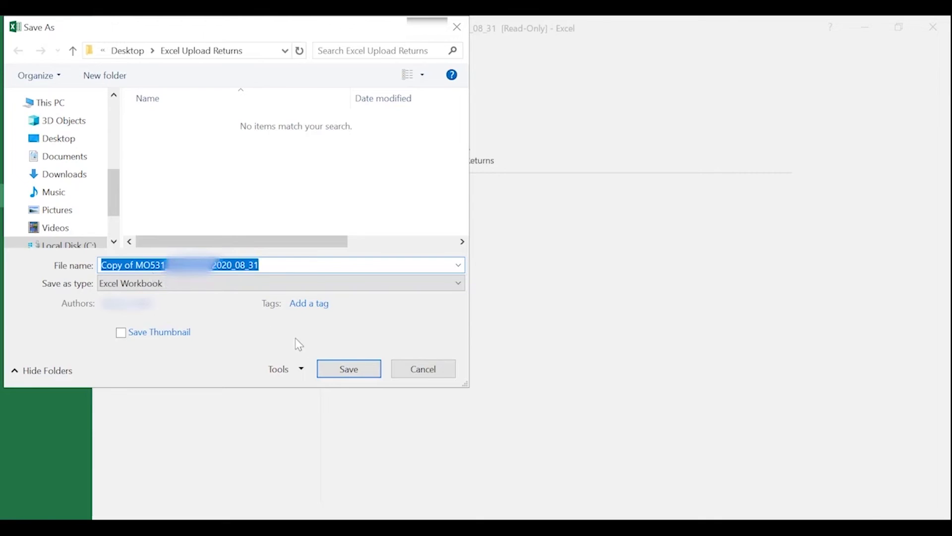
{"action": "left_click", "coordinate": [326, 369]}
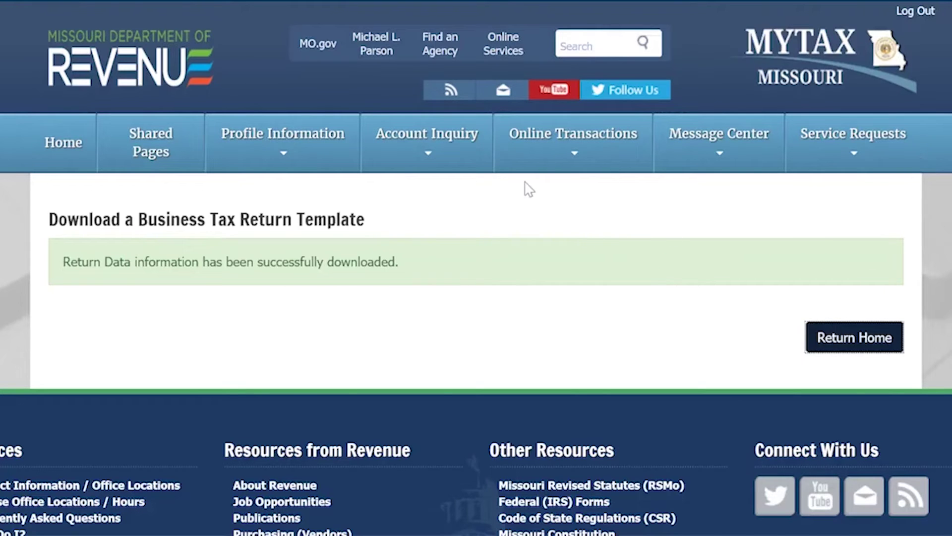
Step: Fill the upload form with account SALES, Original Return, period 08/01/2020 - 08/31/2020
{"action": "left_click", "coordinate": [537, 151]}
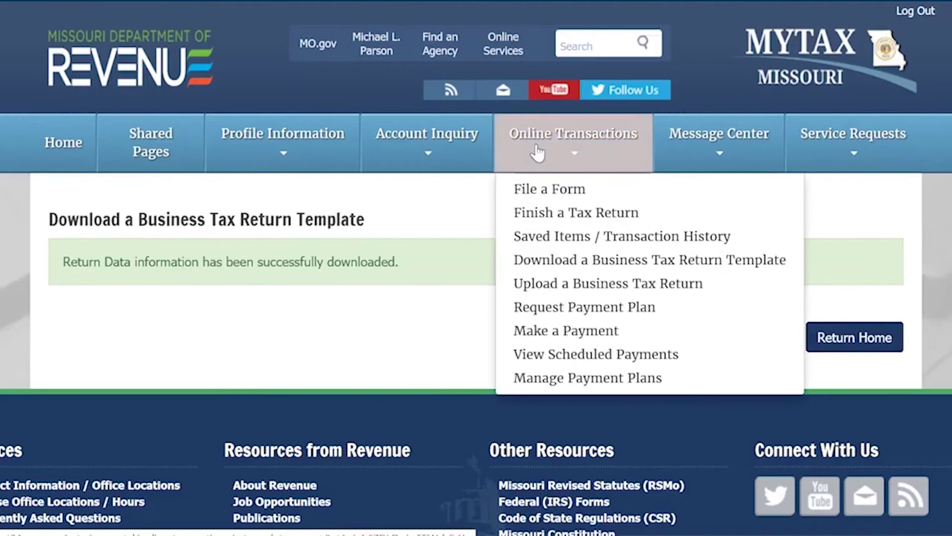
{"action": "left_click", "coordinate": [575, 286]}
{"action": "left_click", "coordinate": [516, 390]}
{"action": "left_click", "coordinate": [496, 419]}
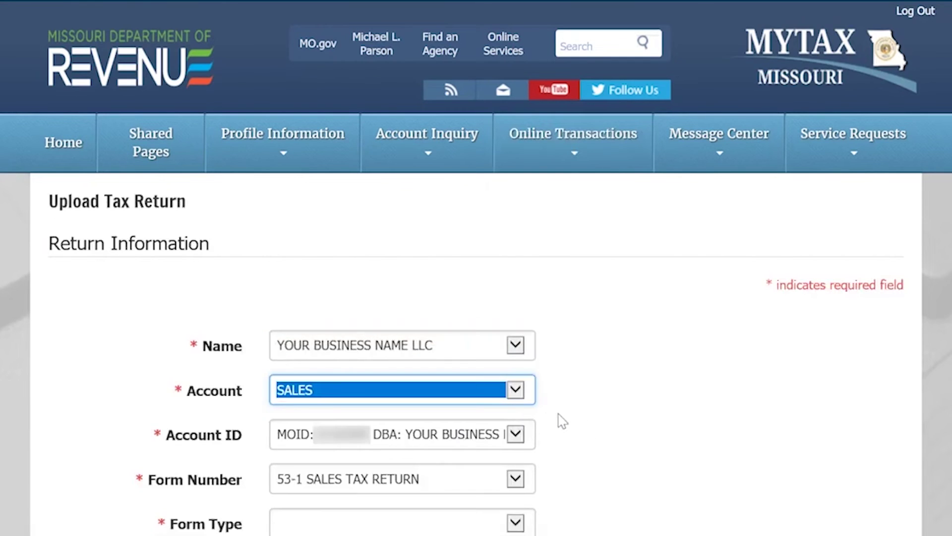
{"action": "scroll", "coordinate": [562, 421], "scroll_direction": "down", "scroll_amount": 3}
{"action": "left_click", "coordinate": [517, 366]}
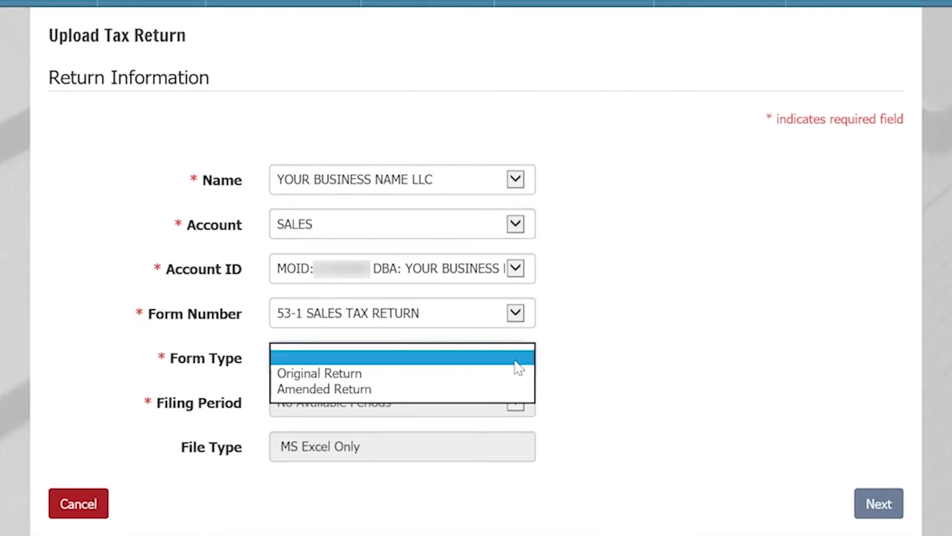
{"action": "left_click", "coordinate": [519, 374]}
{"action": "left_click", "coordinate": [516, 403]}
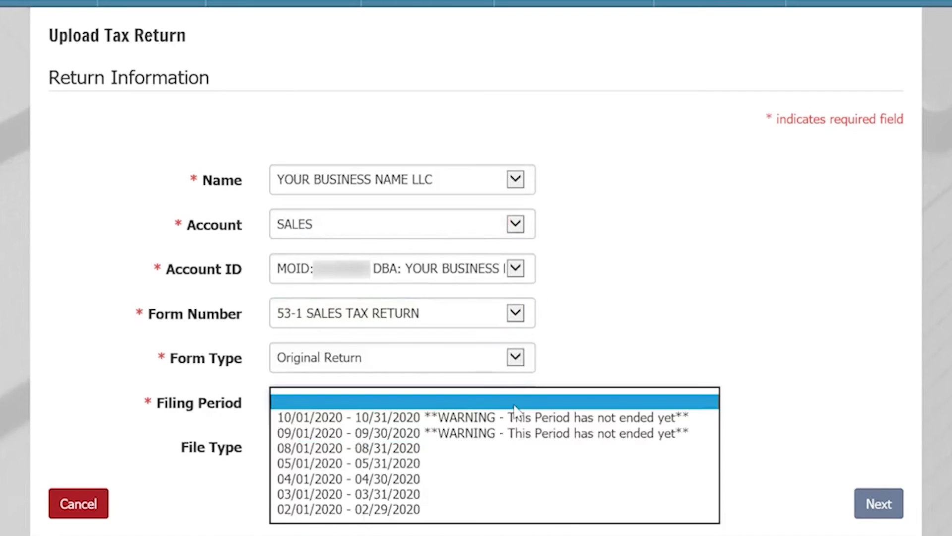
{"action": "left_click", "coordinate": [510, 448]}
{"action": "scroll", "coordinate": [568, 336], "scroll_direction": "down", "scroll_amount": 2}
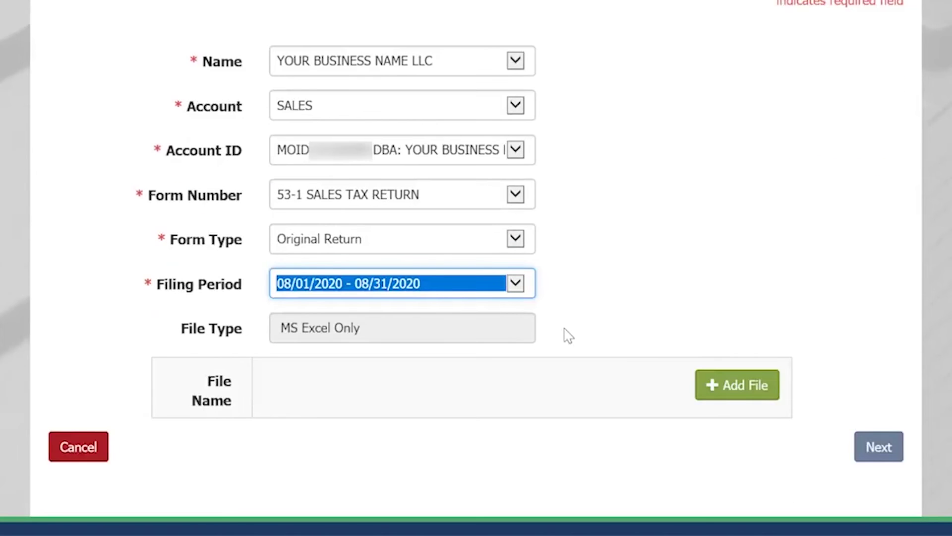
Step: Attach and import the saved copy of the return workbook
{"action": "left_click", "coordinate": [723, 391]}
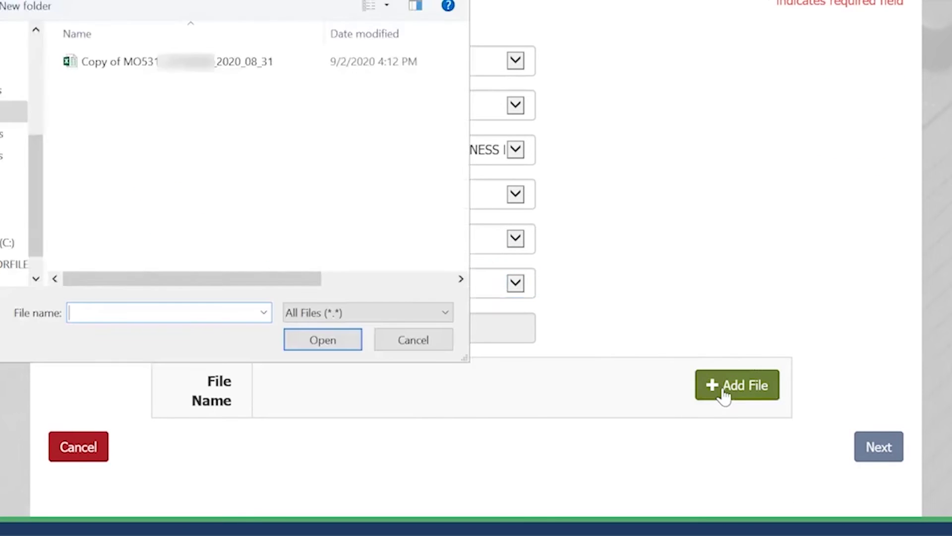
{"action": "left_click", "coordinate": [243, 64]}
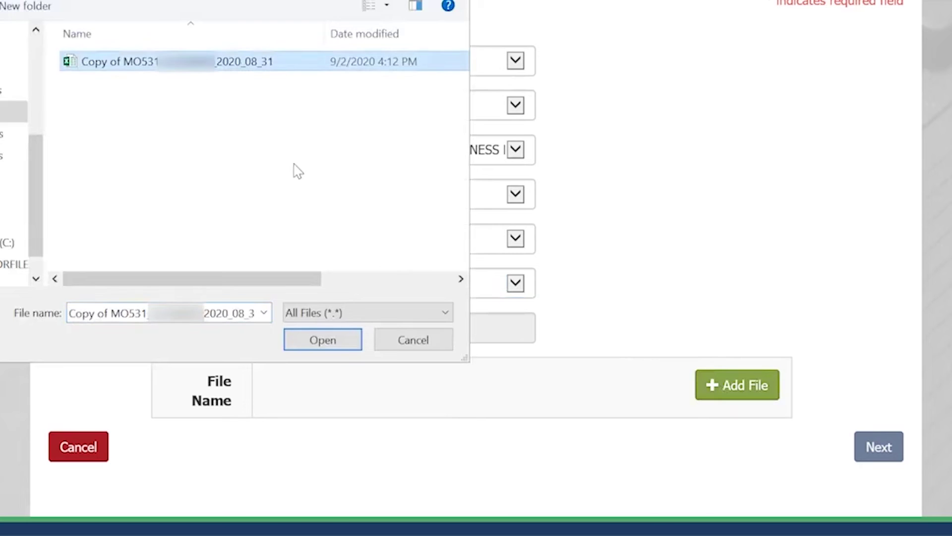
{"action": "left_click", "coordinate": [325, 342]}
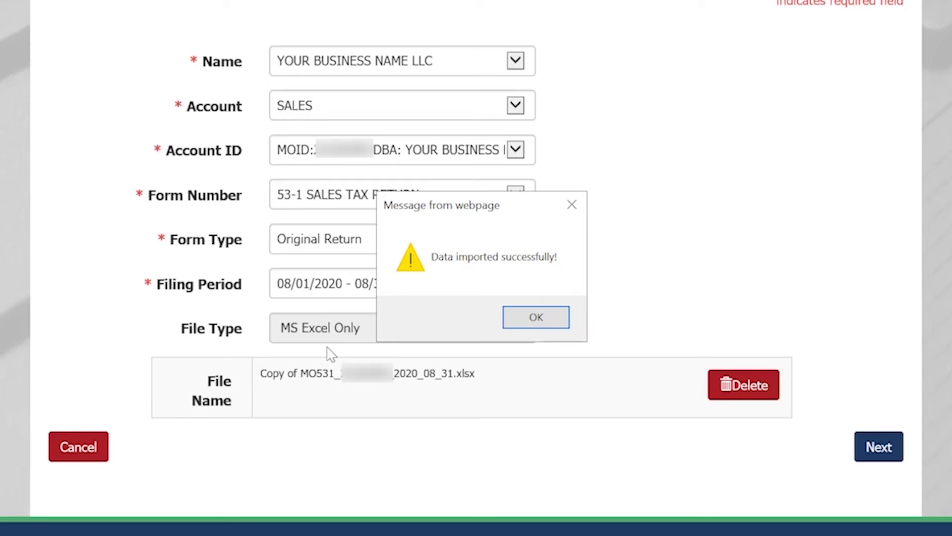
{"action": "left_click", "coordinate": [515, 319]}
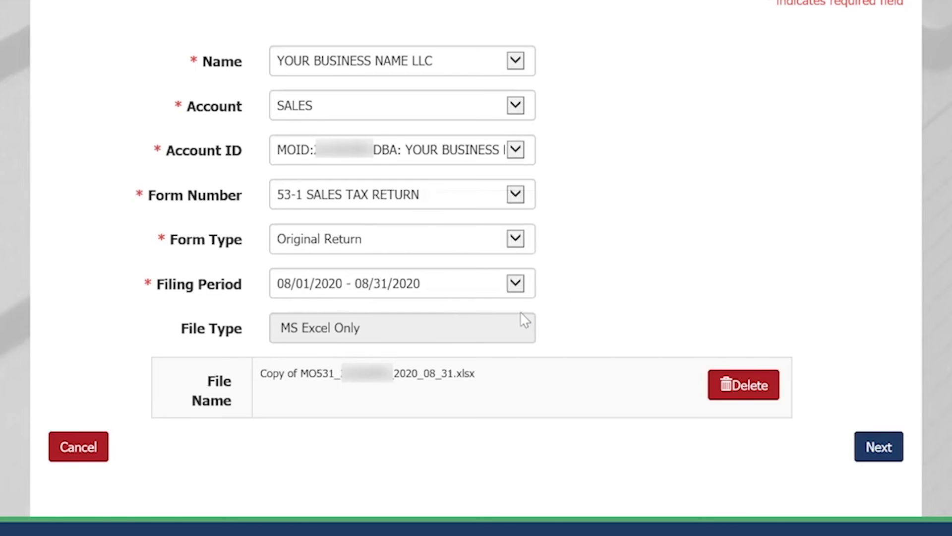
Step: Review the return summary, then sign with Yes to submit the return
{"action": "left_click", "coordinate": [865, 446]}
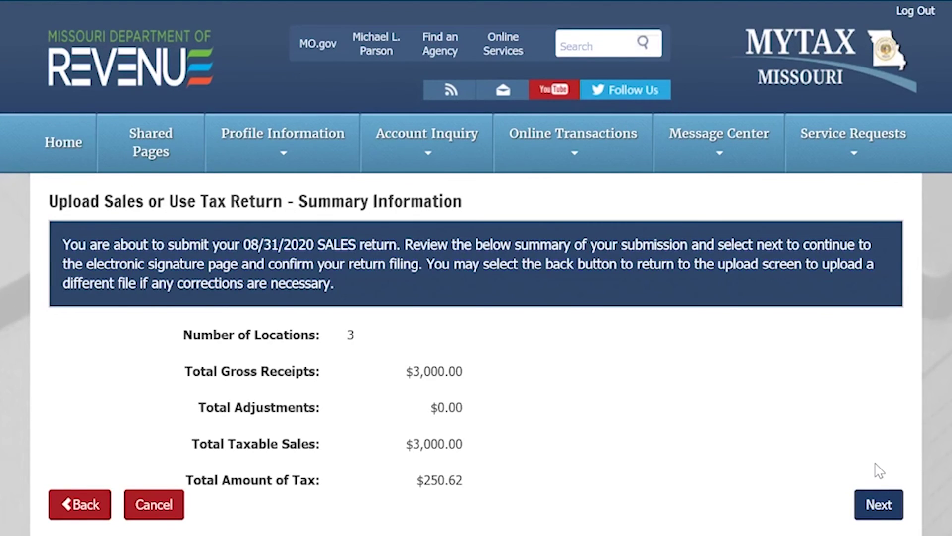
{"action": "left_click", "coordinate": [877, 504]}
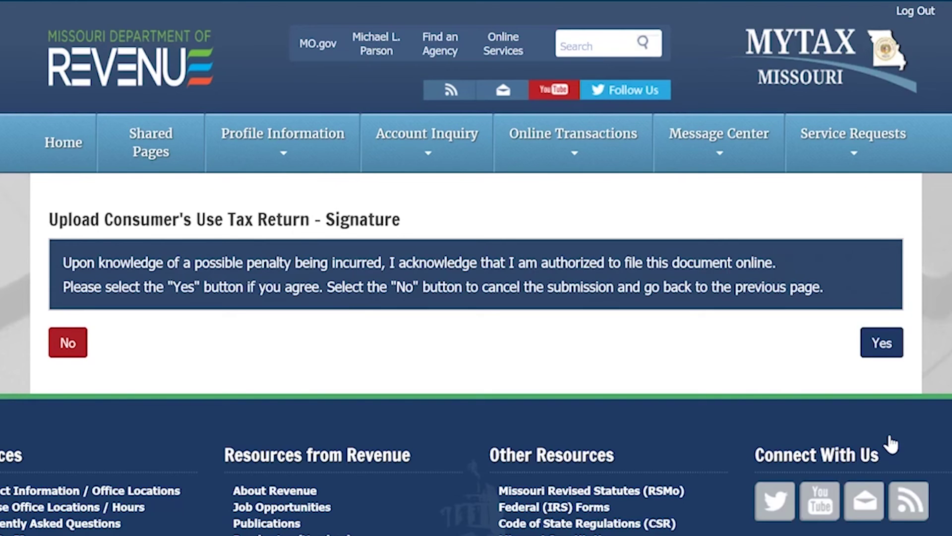
{"action": "left_click", "coordinate": [886, 353]}
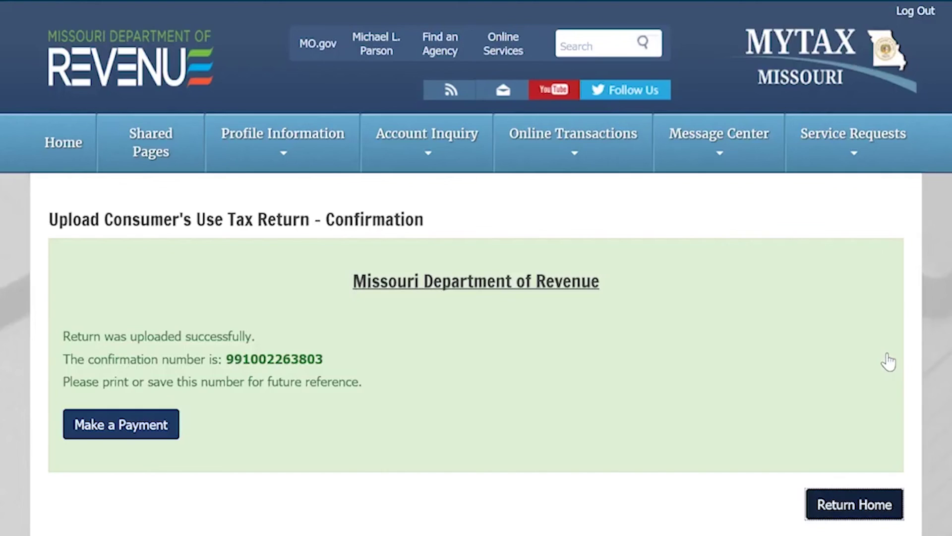